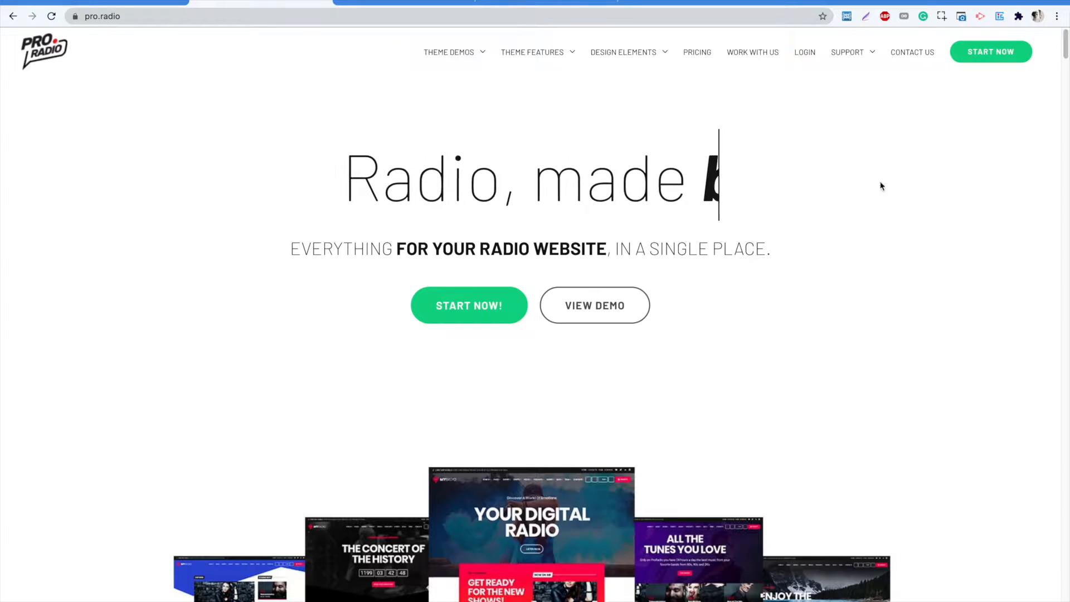
Step: In cPanel's Softaculous installations list, open the backup form for the testing.pro.radio WordPress site, keeping directory and database included
click(810, 61)
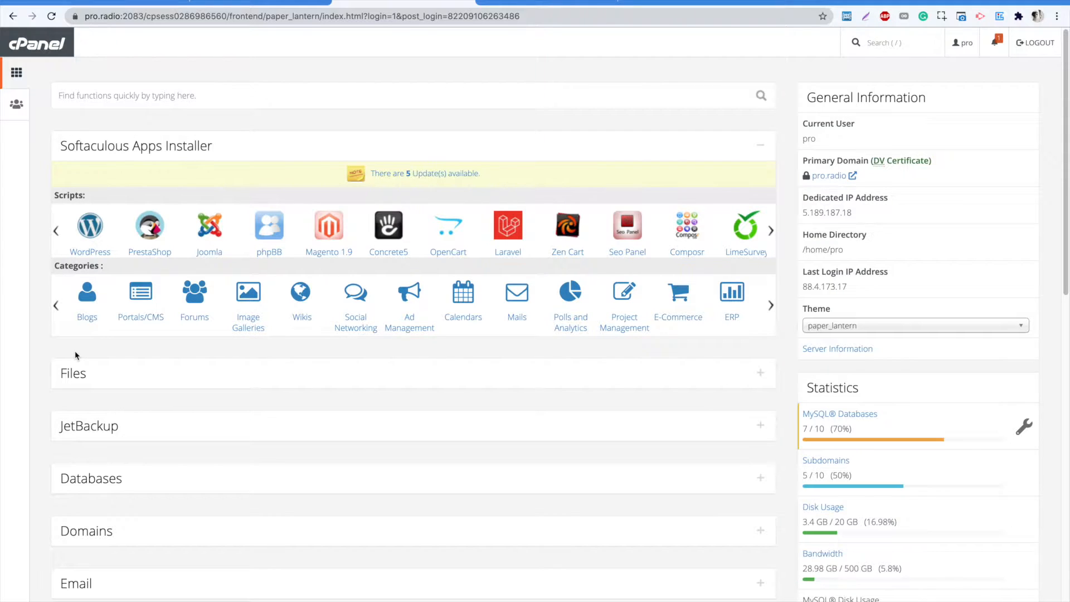
click(91, 226)
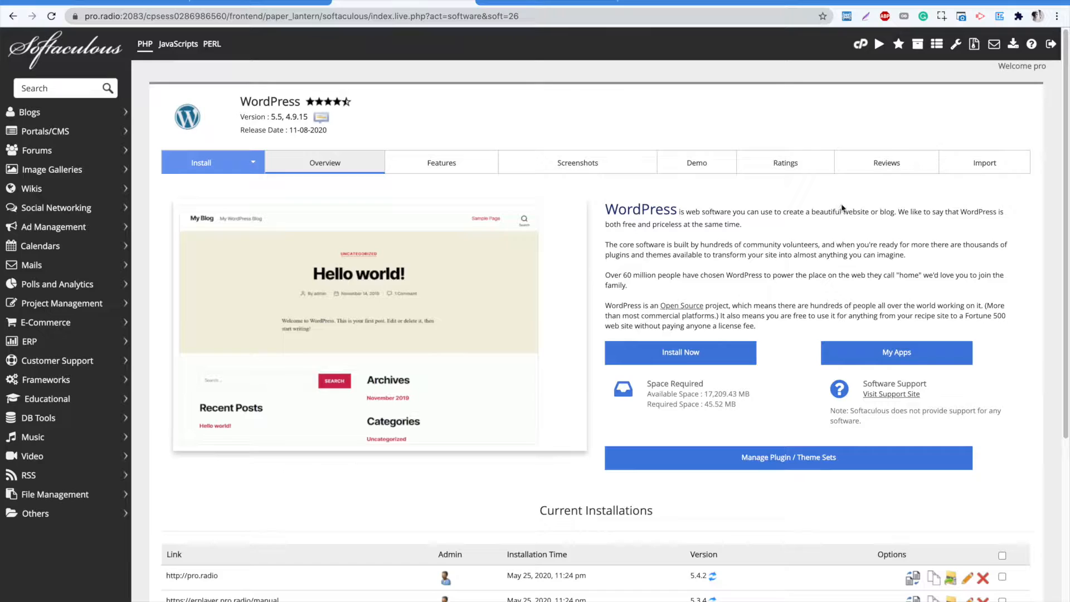
click(918, 48)
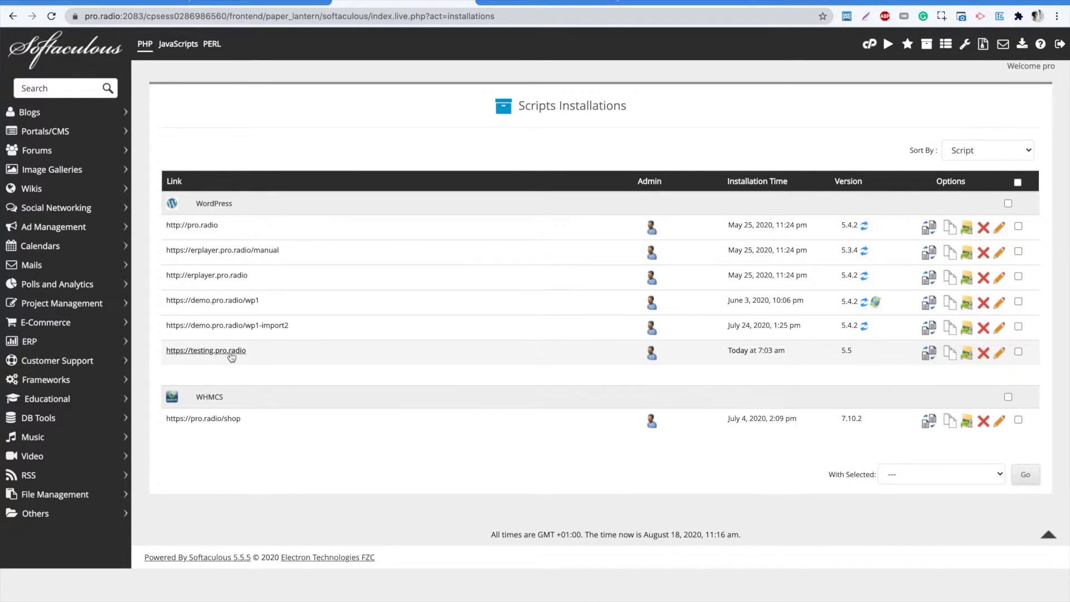
click(968, 360)
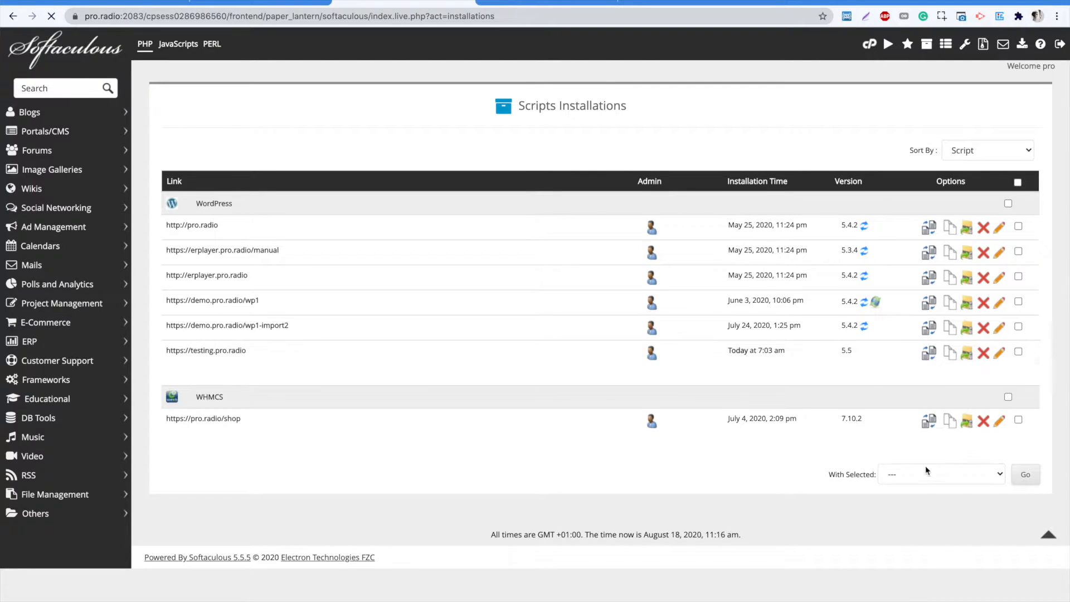
click(602, 235)
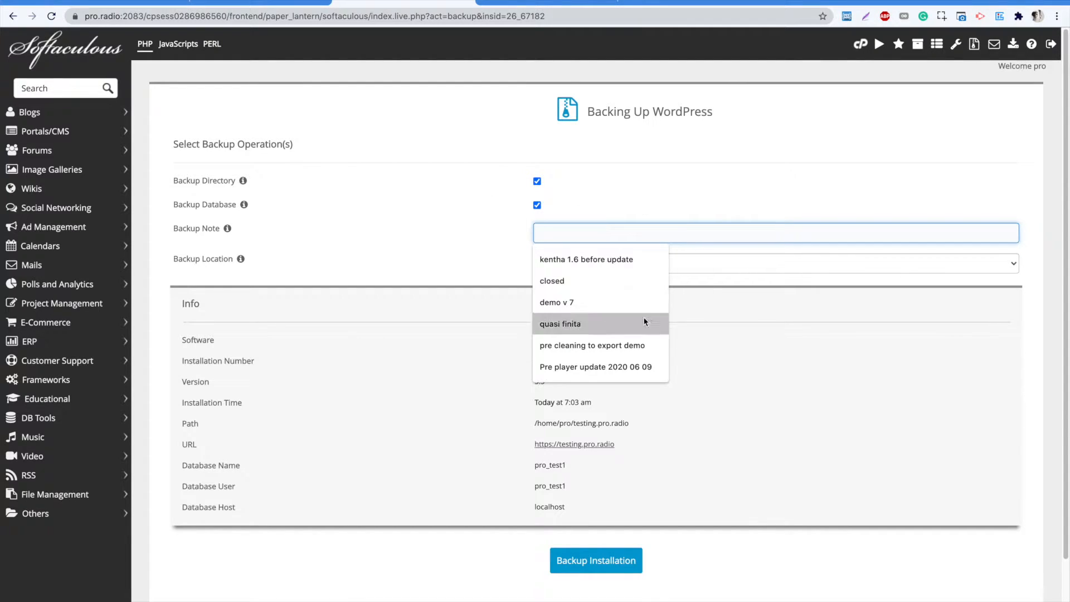
click(482, 245)
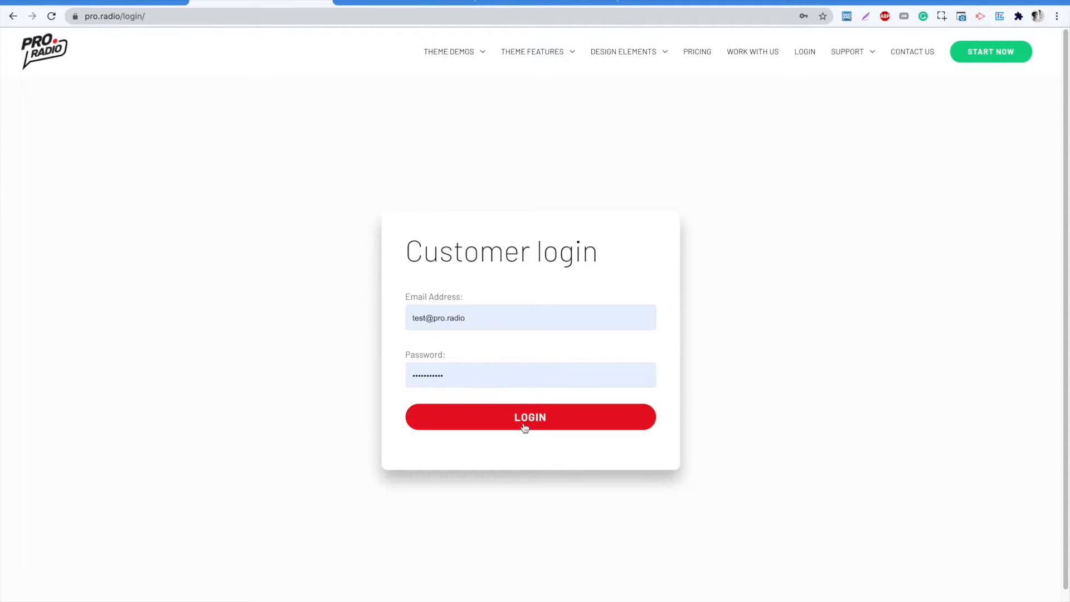
Step: Log in to the Pro.Radio customer area with the saved credentials and open the ProRadio Wordpress Theme service's details
click(523, 427)
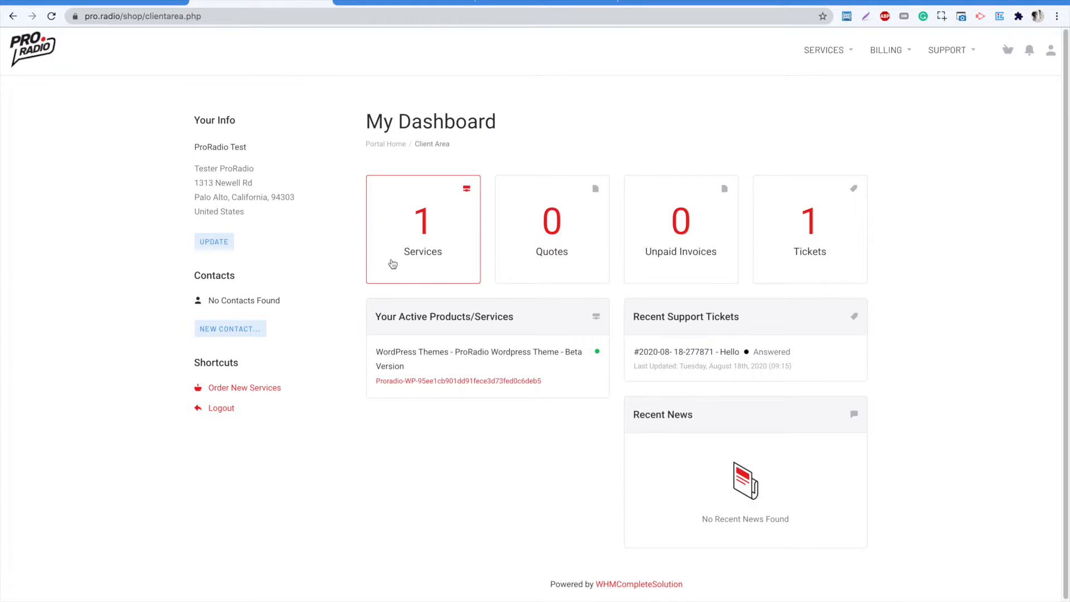
click(401, 232)
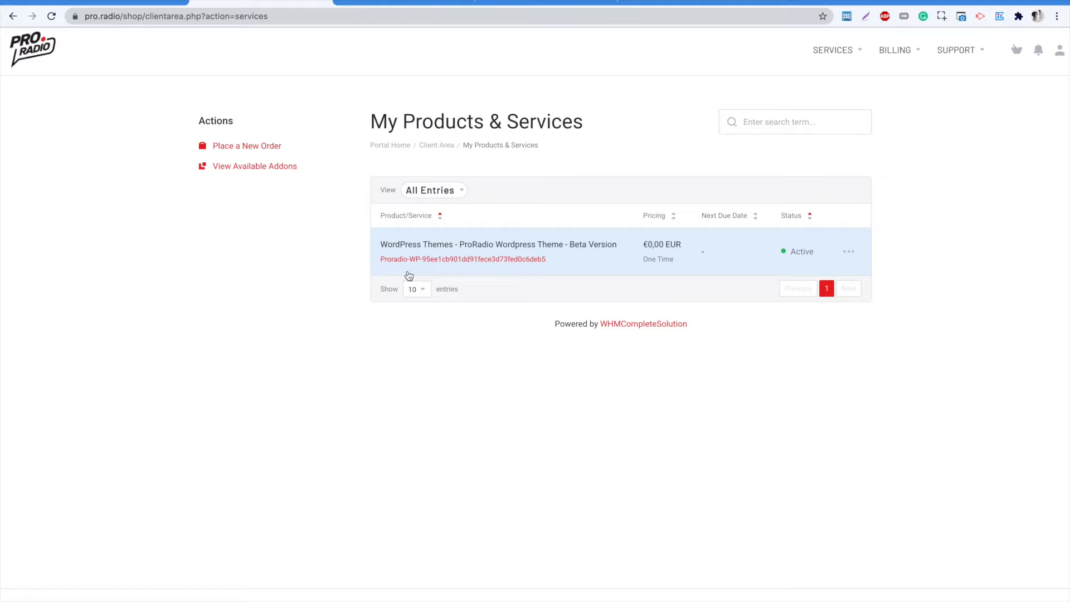
click(735, 264)
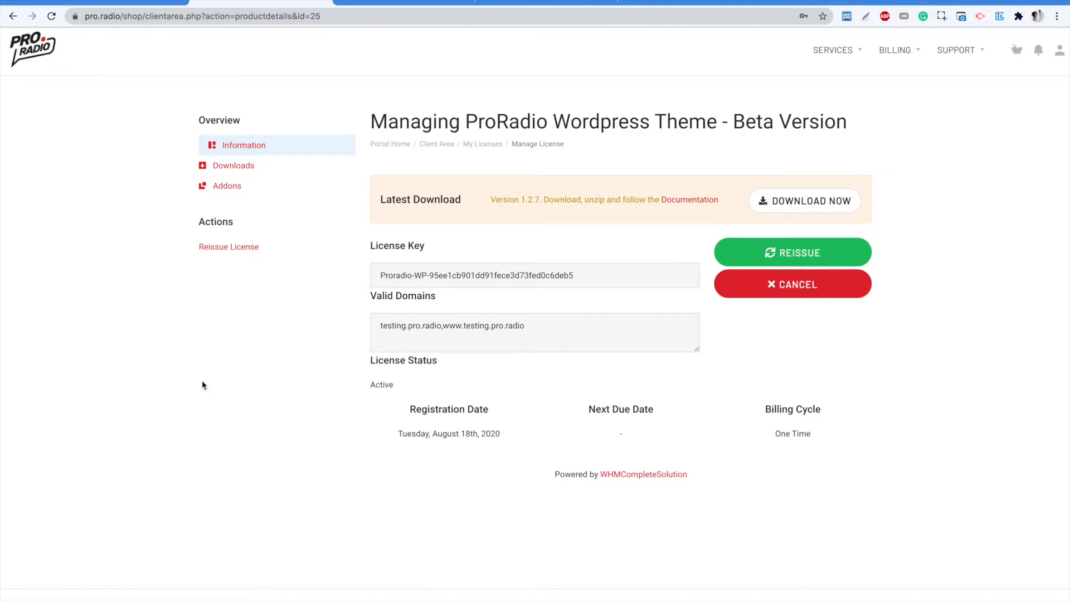
Step: Compare the latest downloadable theme version with the version of the ProRadio parent theme installed on testing.pro.radio
drag(490, 199, 542, 201)
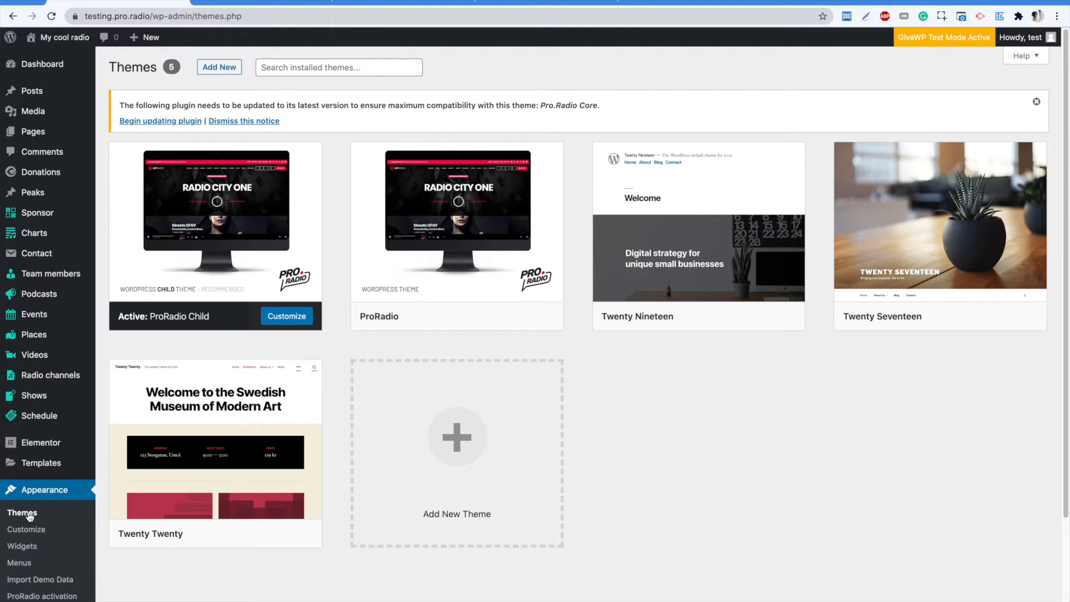
click(421, 234)
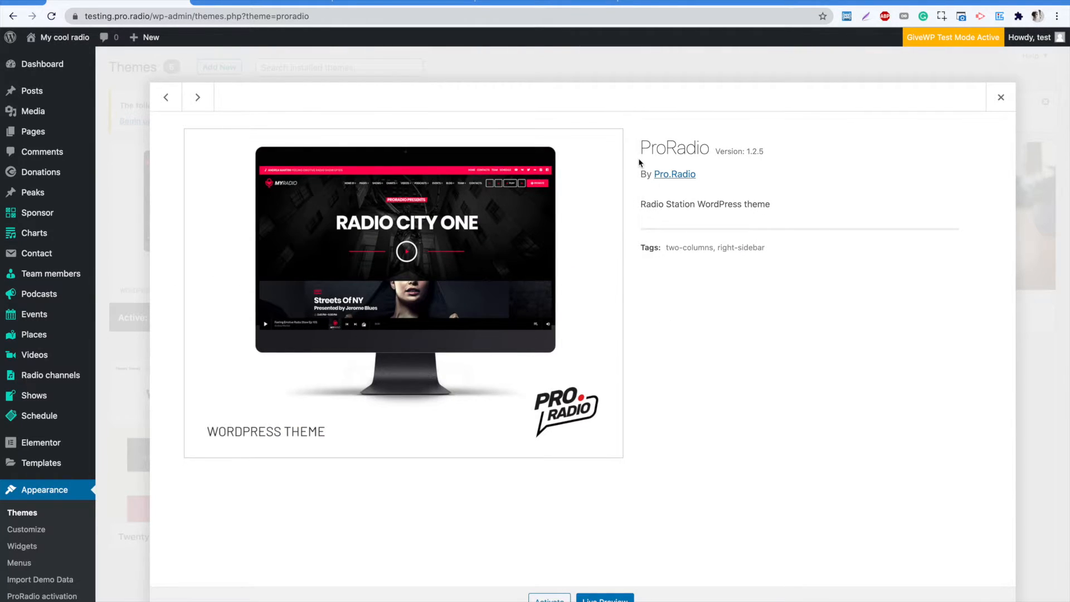
drag(772, 150, 748, 151)
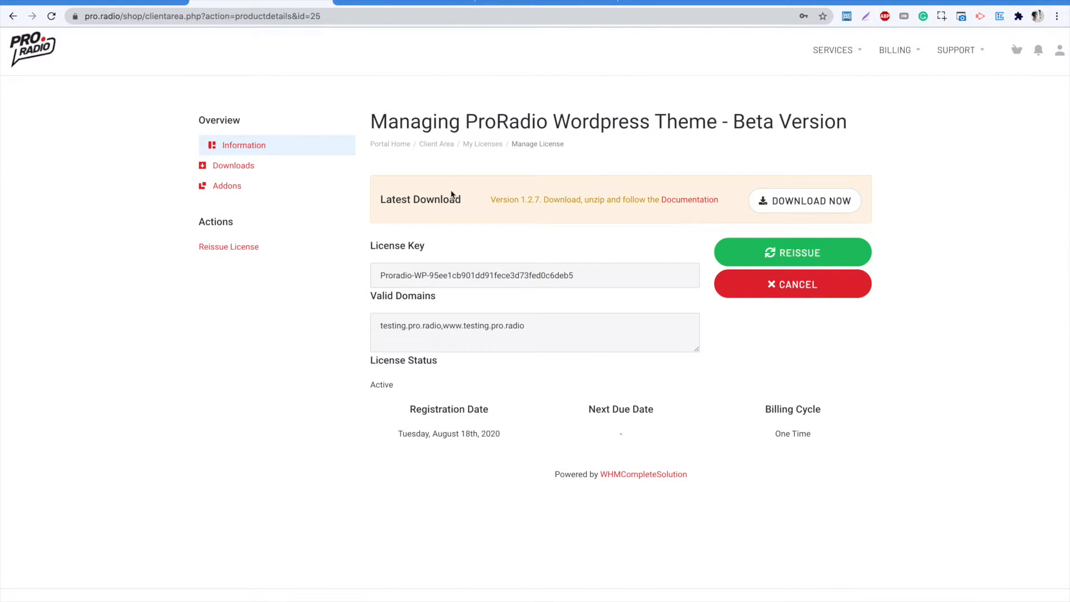
Step: Download PRO.RADIO-PACKAGE-UNZIP-1.2.7.zip from the license page to the Desktop and open its unzipped folder to find the theme archives
click(776, 202)
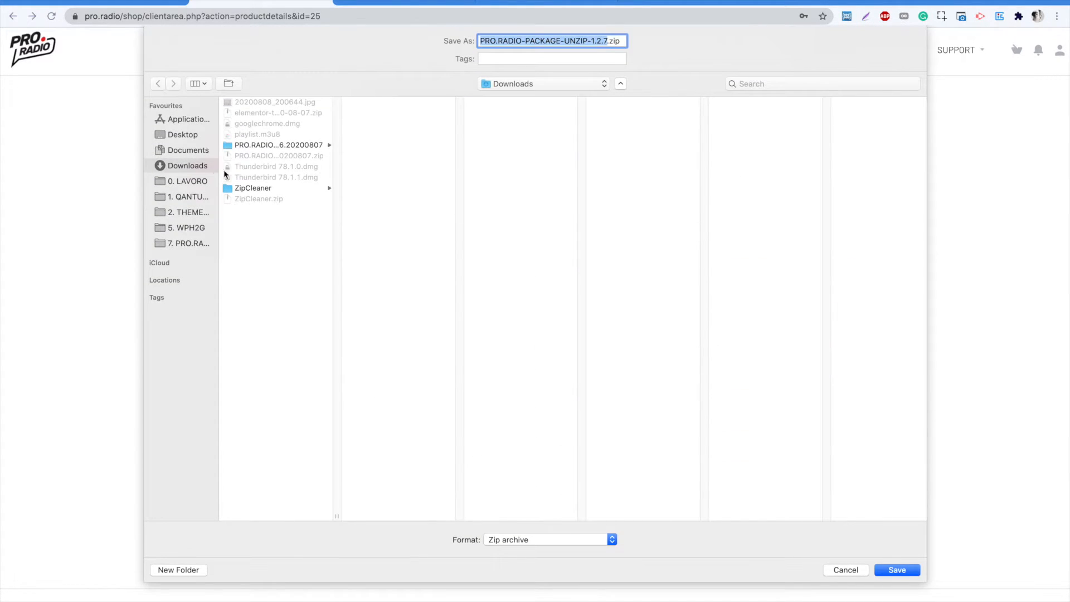
click(180, 136)
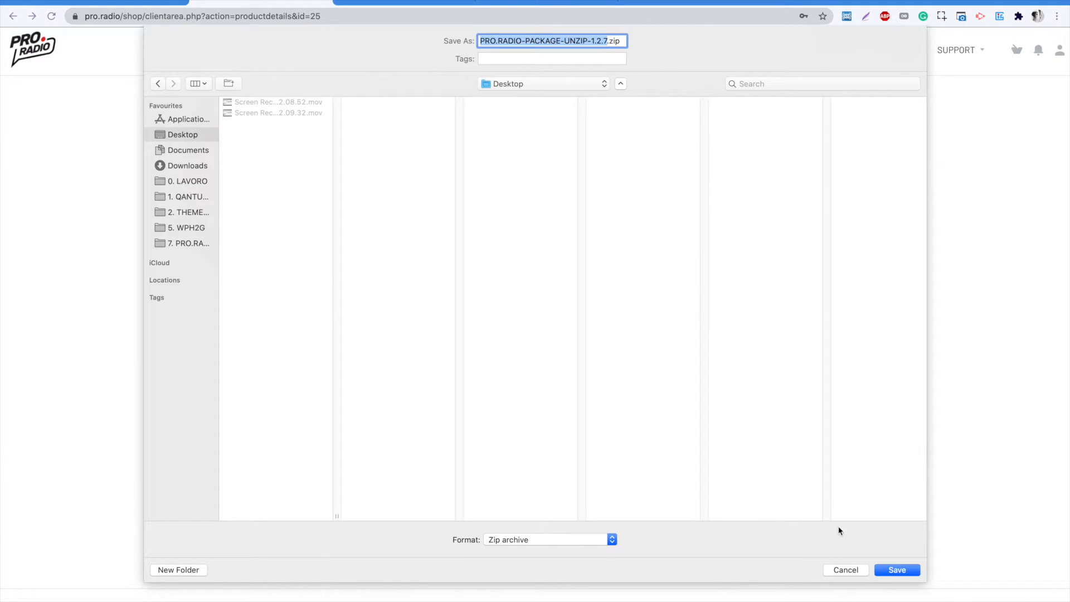
click(890, 572)
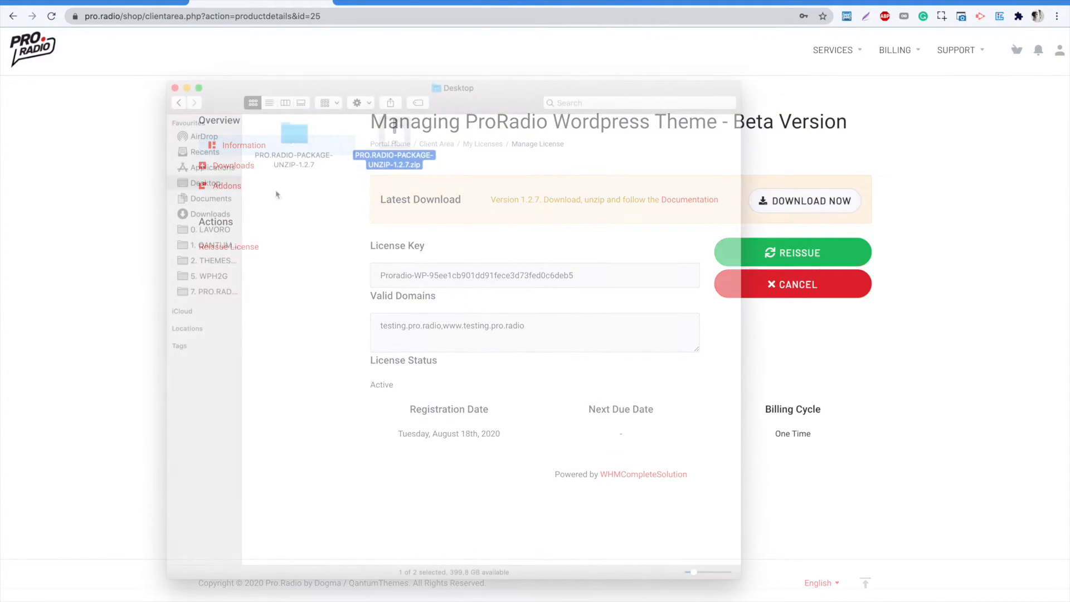
double_click(294, 135)
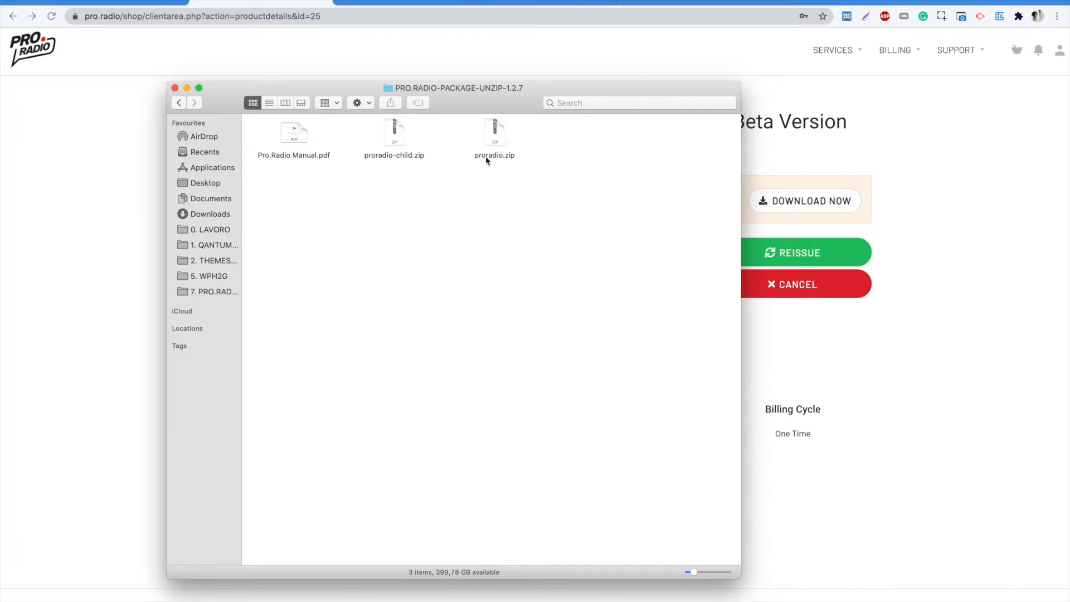
drag(502, 98, 446, 67)
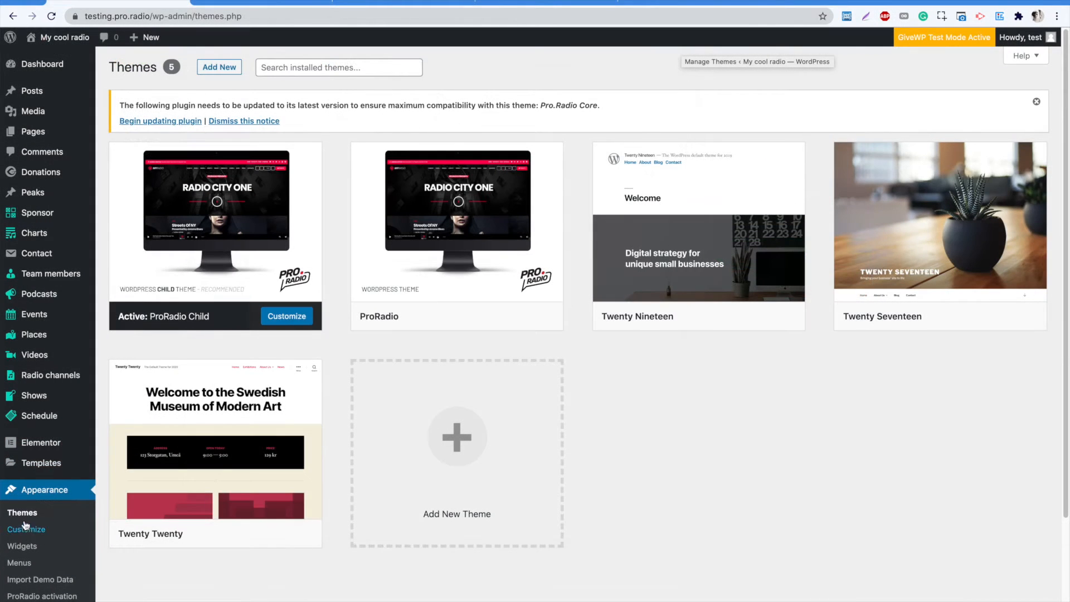
Step: Upload proradio.zip from the unzipped package folder on the Desktop as a new theme in WordPress and install it
click(217, 69)
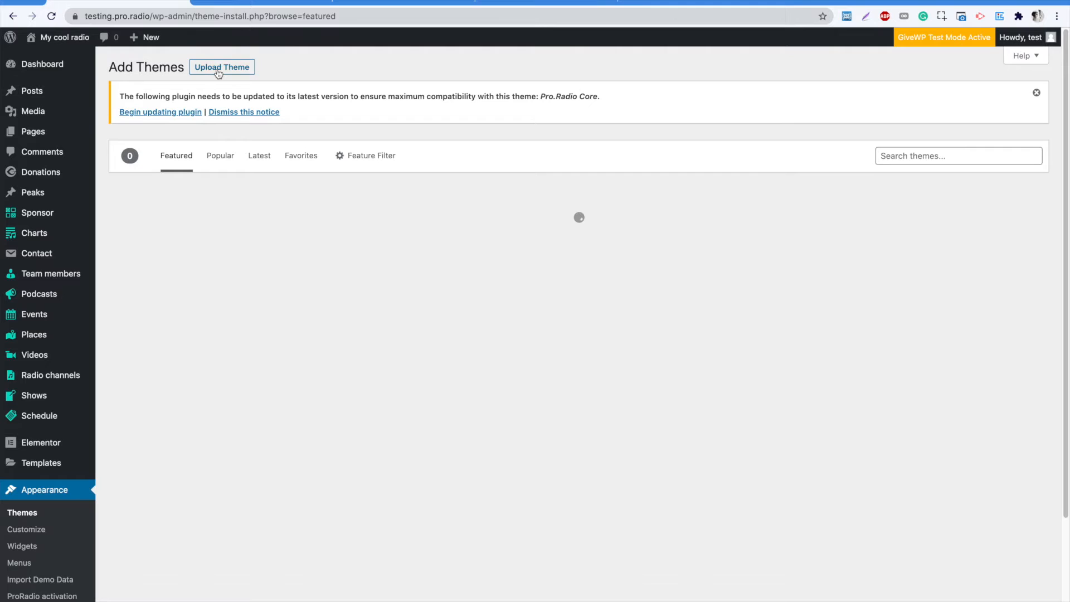
click(219, 69)
click(488, 234)
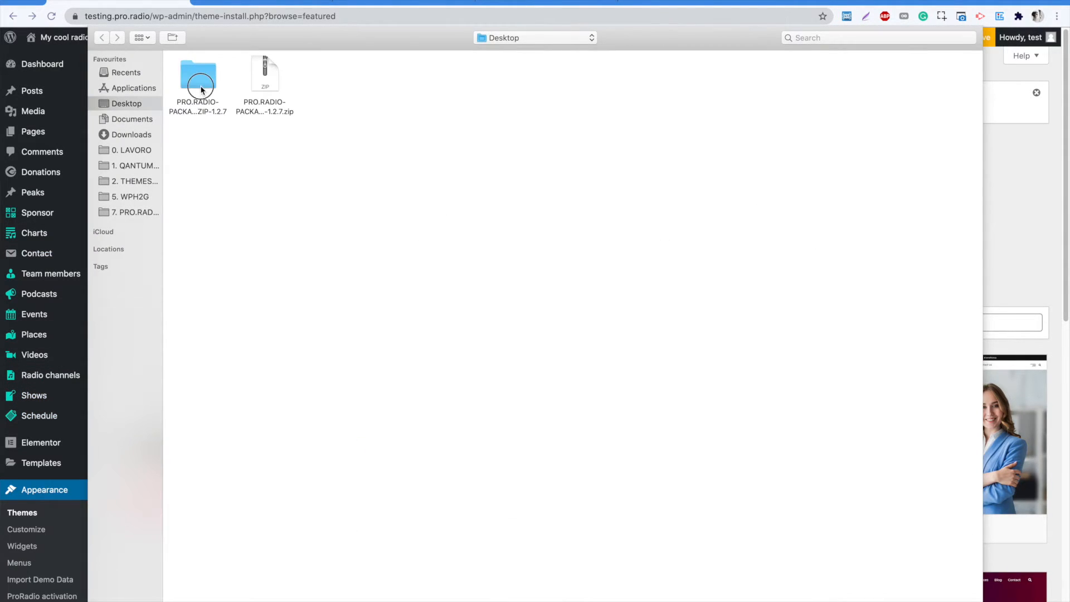
double_click(199, 78)
click(678, 338)
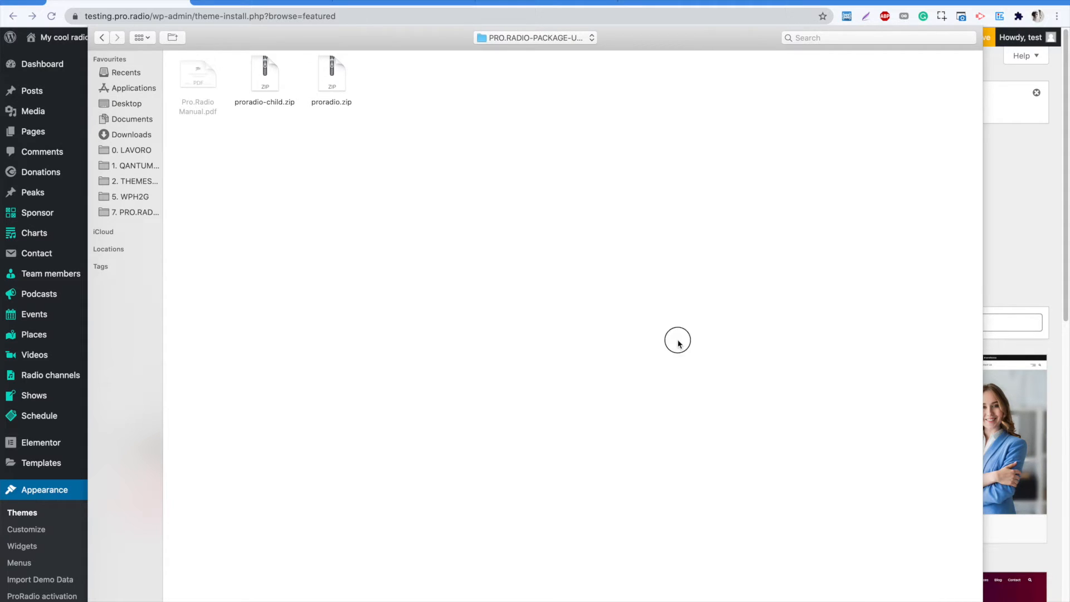
click(351, 89)
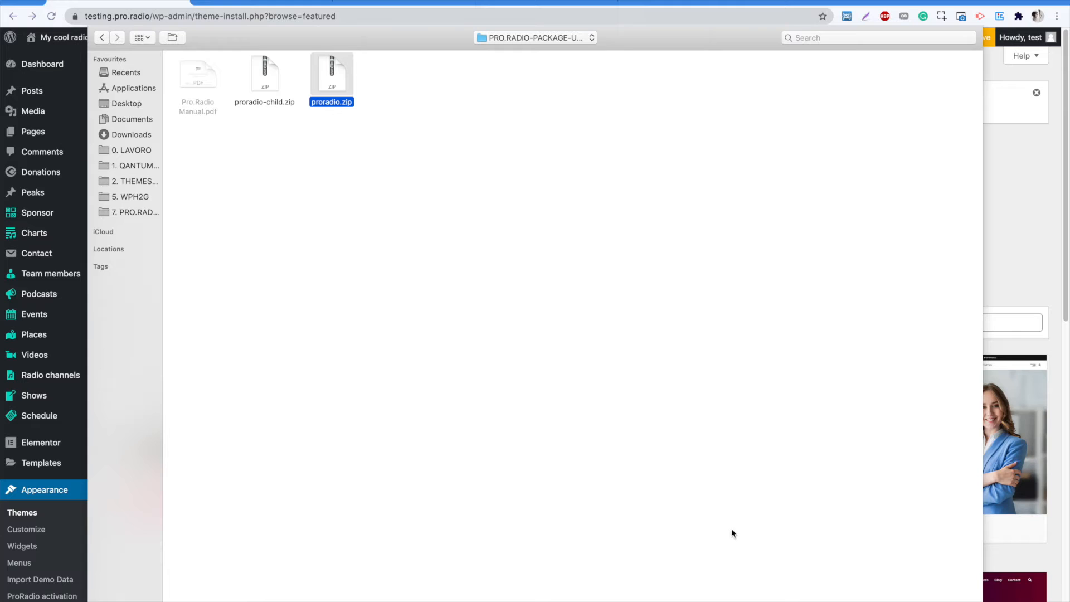
double_click(363, 96)
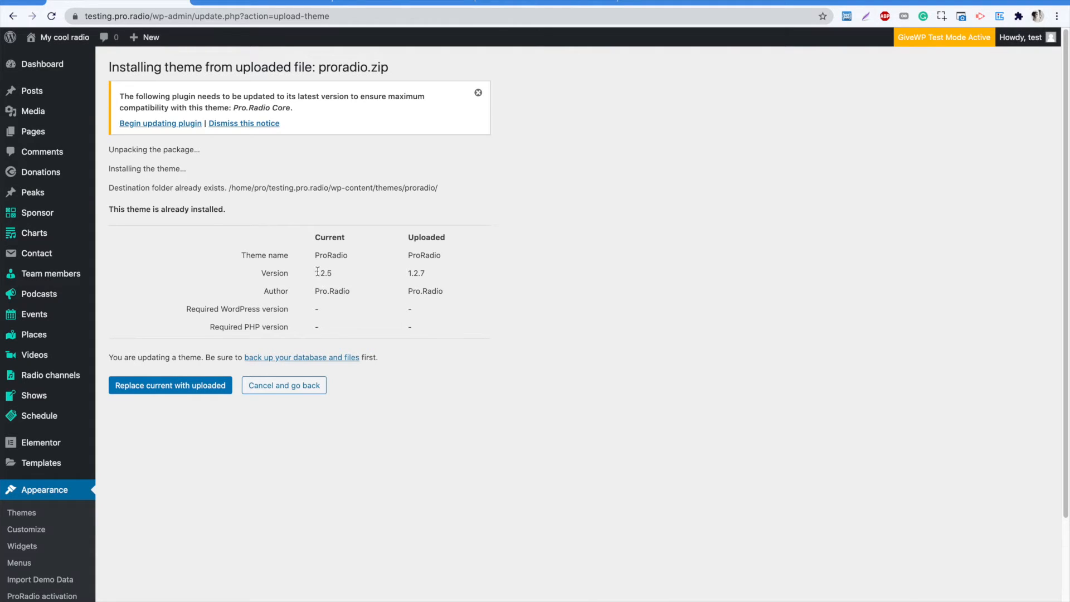
Step: Check the current and uploaded versions, replace the current ProRadio theme with the uploaded one, and return to the themes page
drag(313, 273, 335, 277)
drag(408, 274, 423, 274)
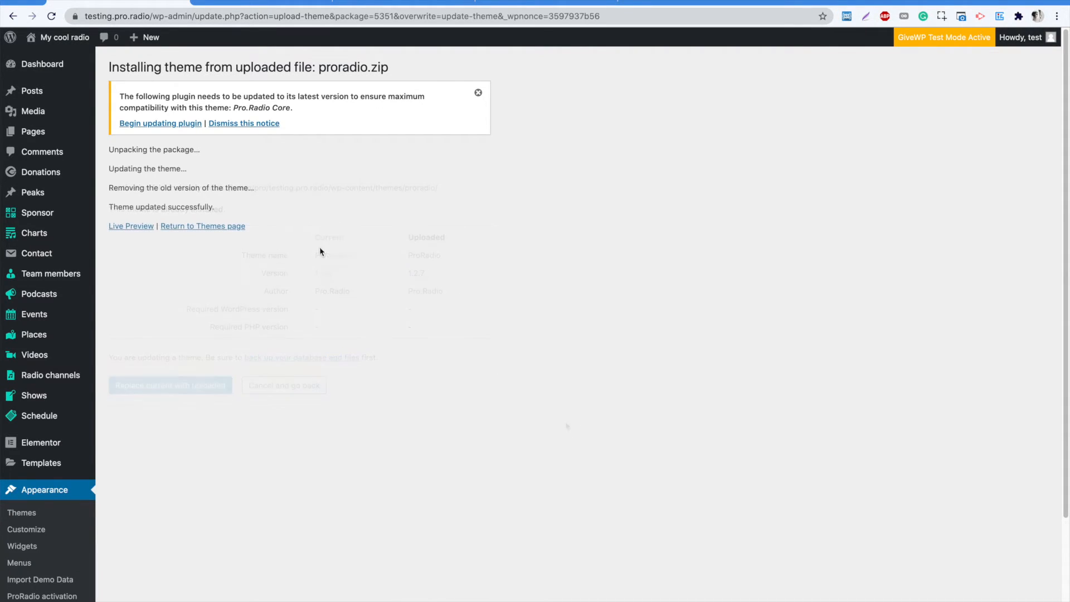
click(222, 227)
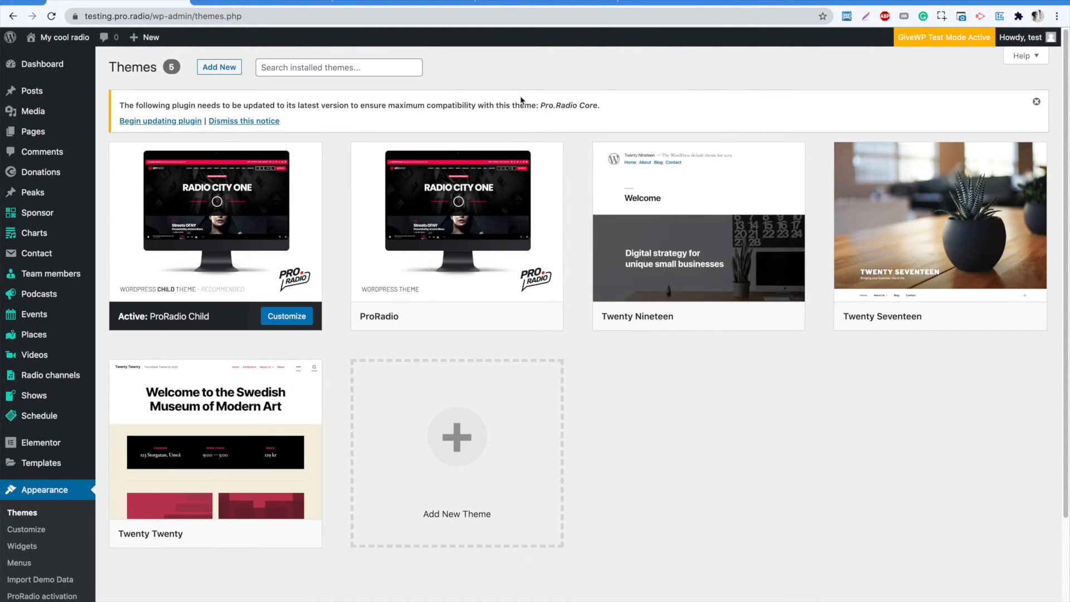
Step: Run the required update of the Pro.Radio Core plugin through the theme's update notice and return to the dashboard
drag(120, 105, 598, 105)
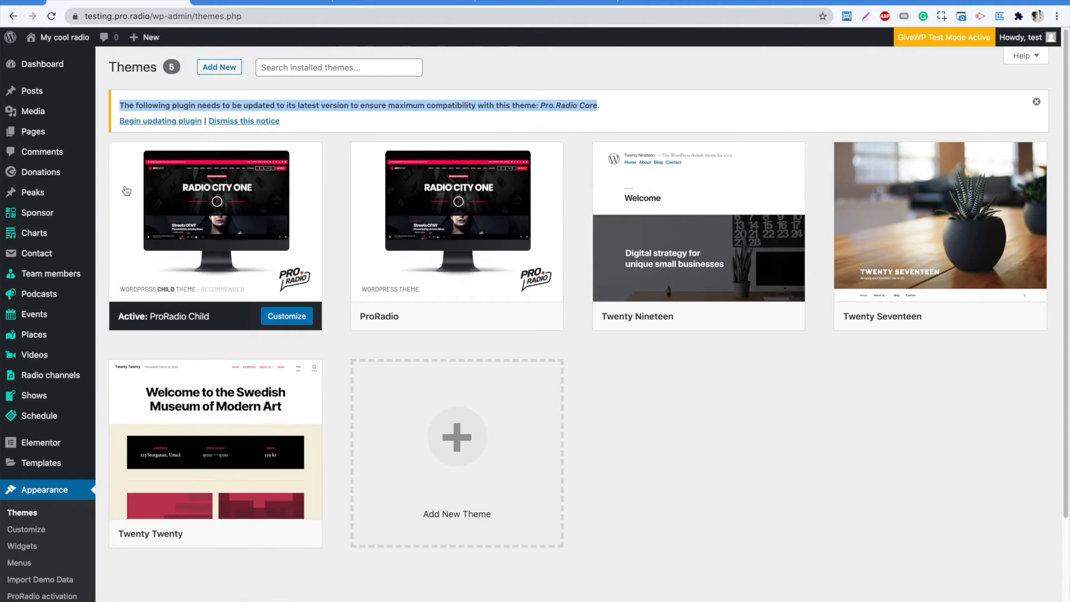
click(135, 124)
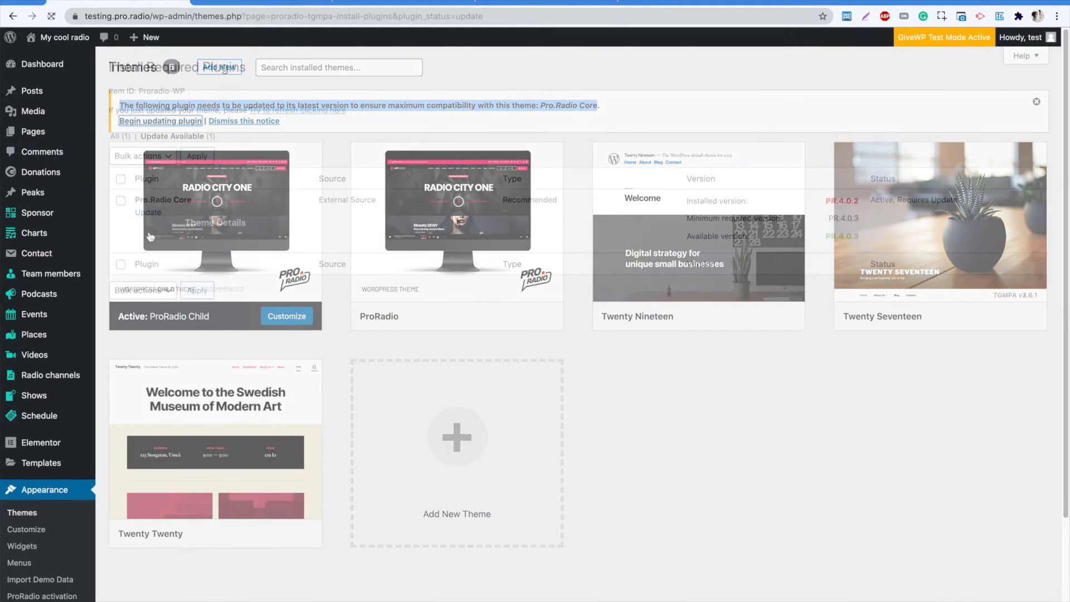
click(124, 181)
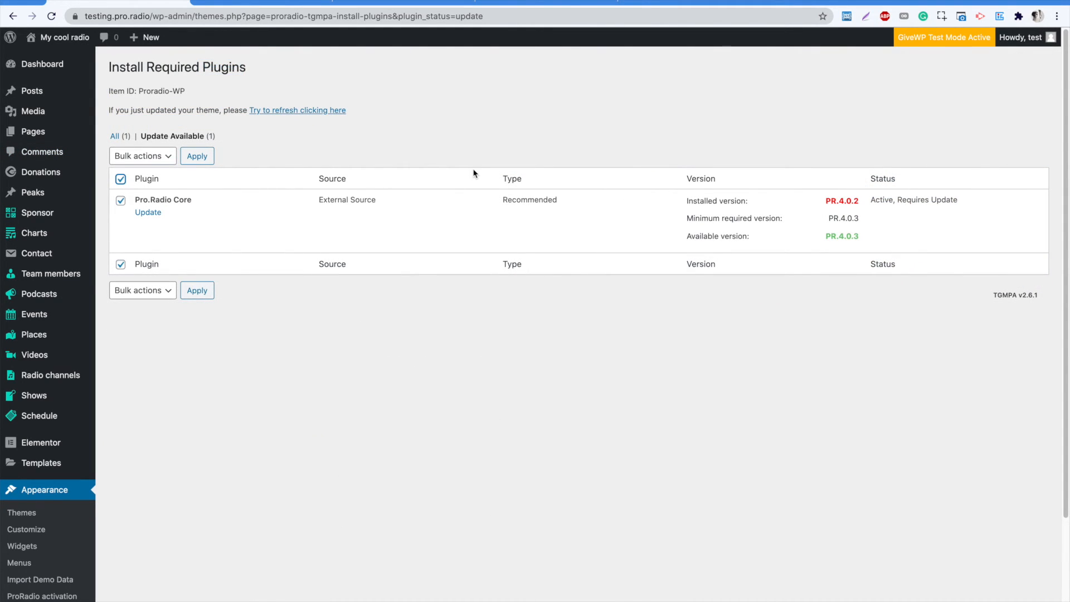
click(143, 158)
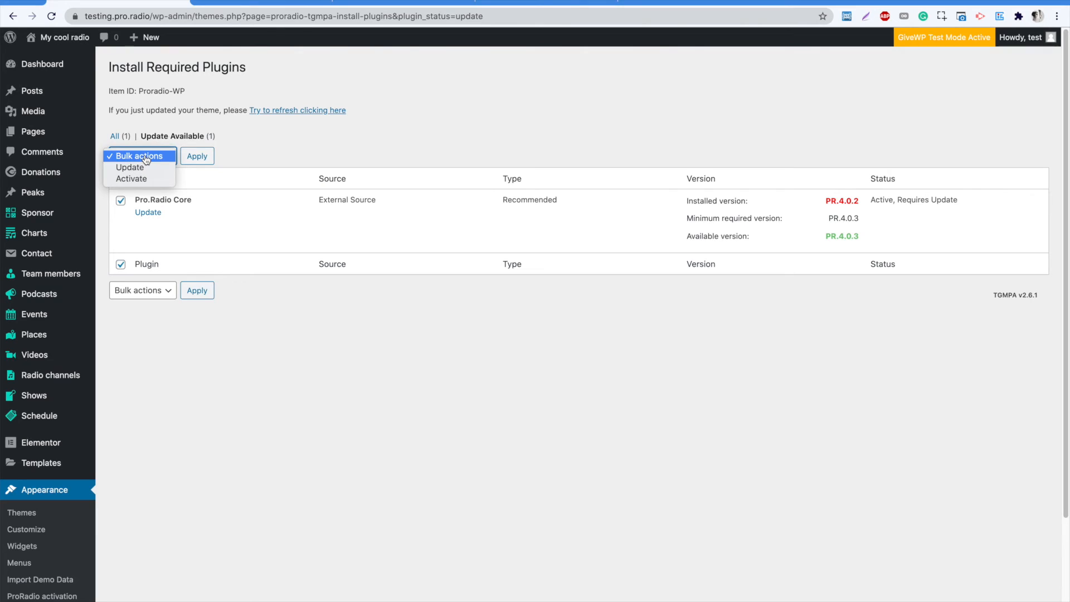
click(137, 168)
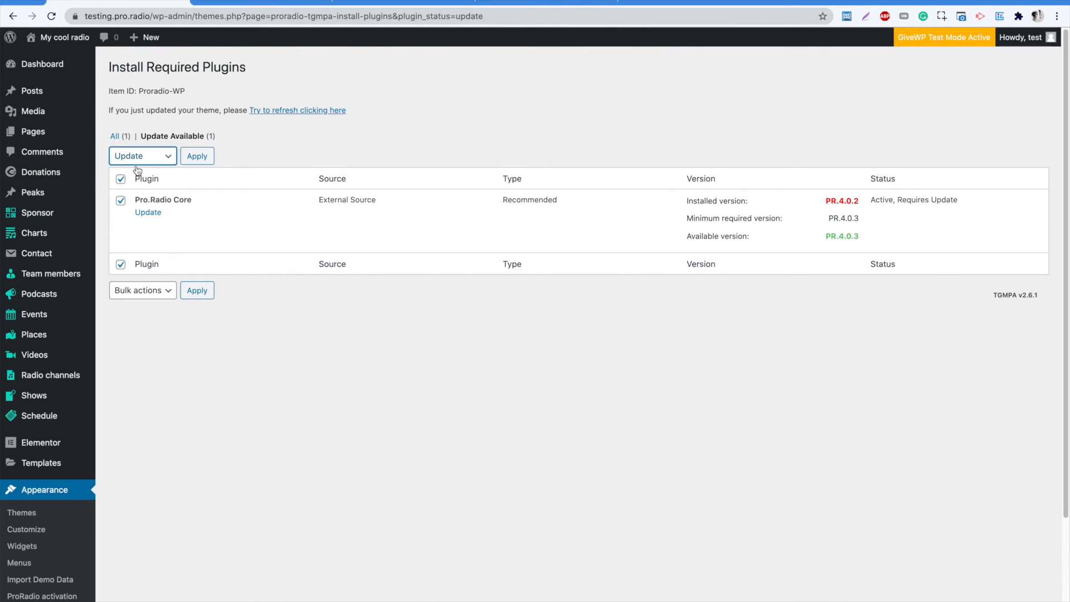
click(197, 158)
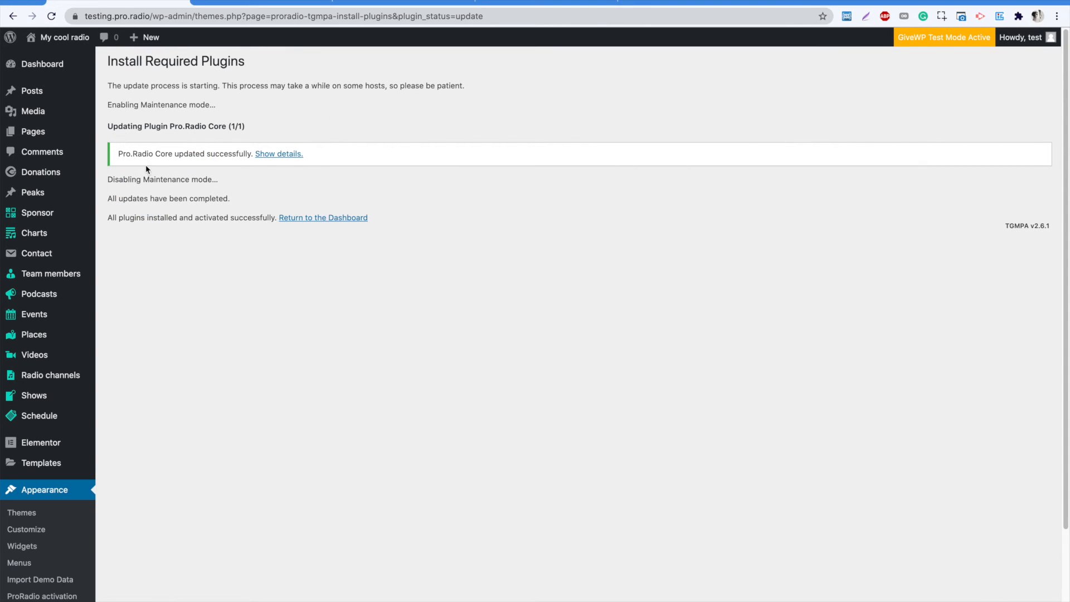
click(334, 218)
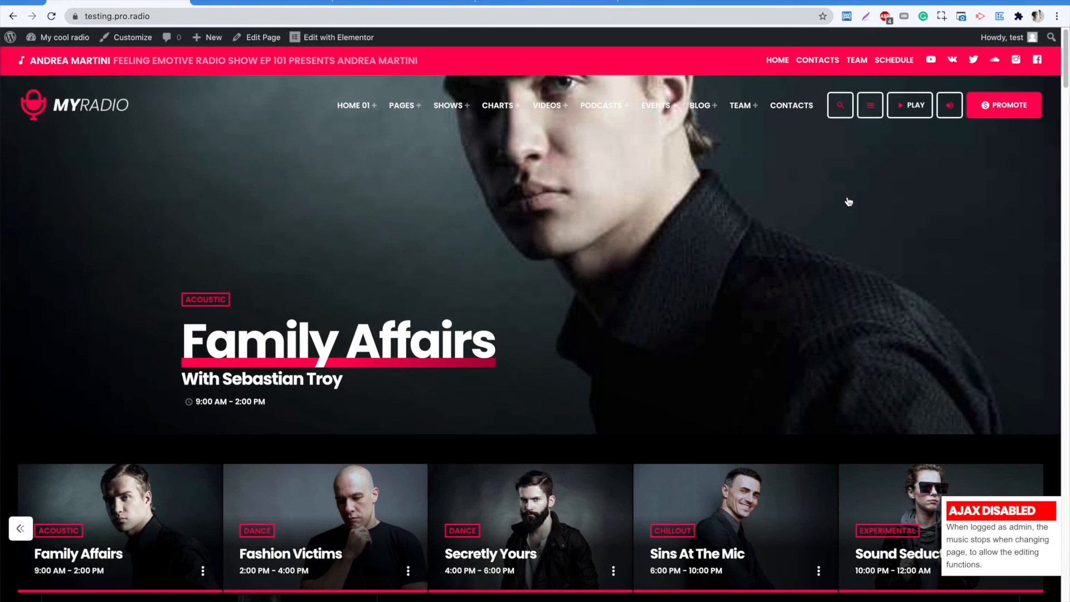